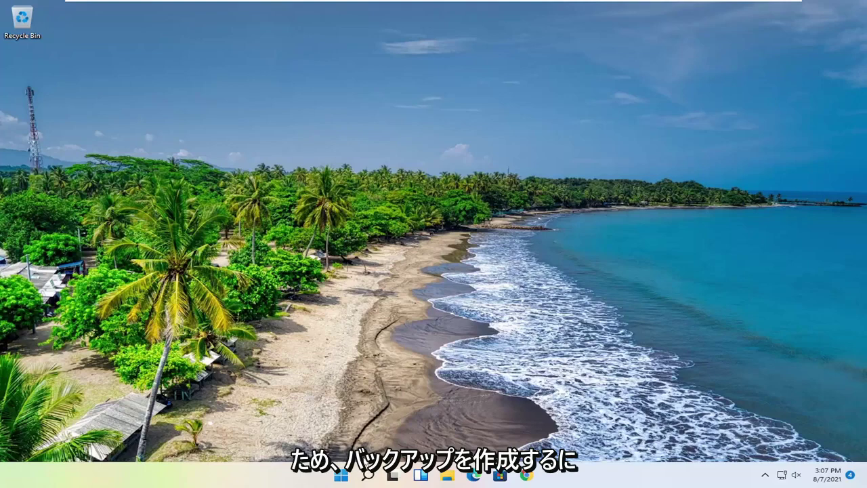
- Search for 'regedit' and run Registry Editor as administrator
click(367, 474)
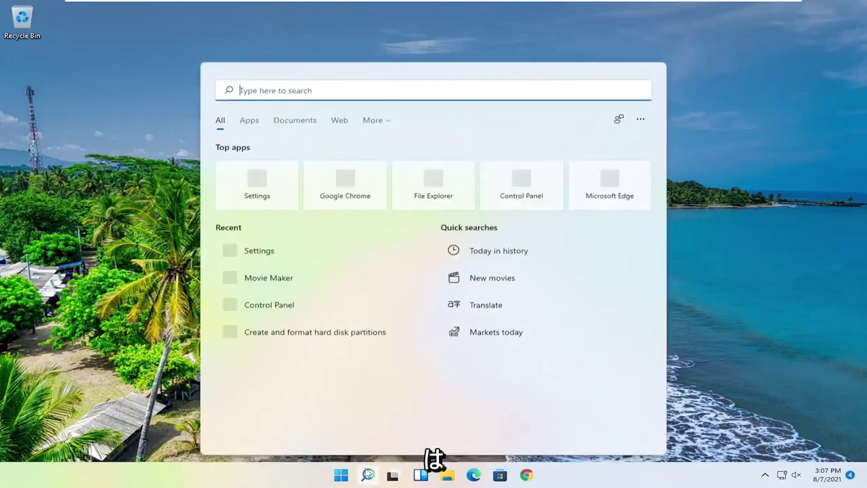
text(regedit)
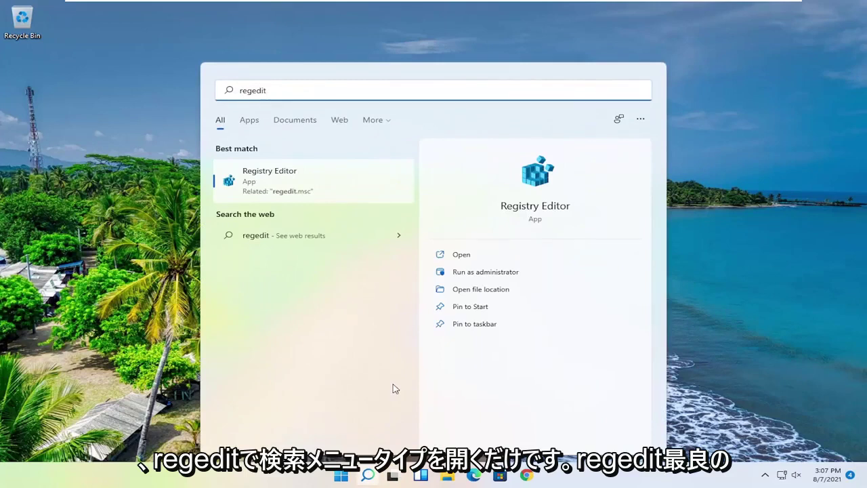
right_click(262, 178)
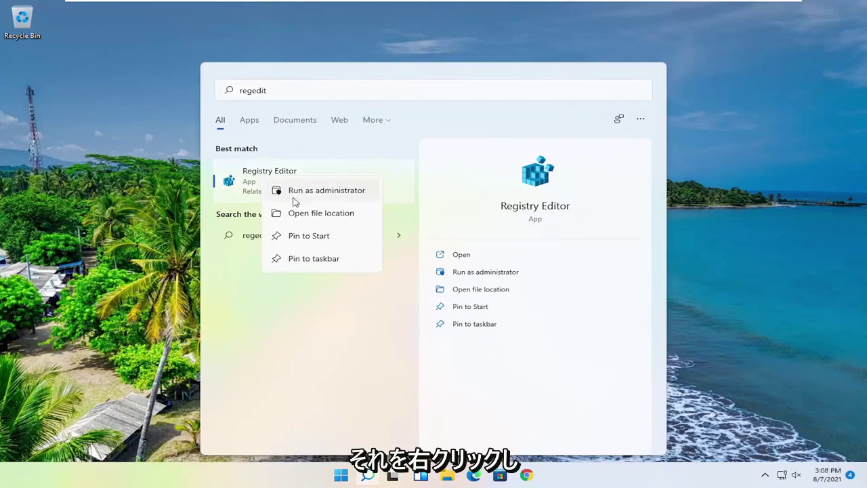
click(348, 193)
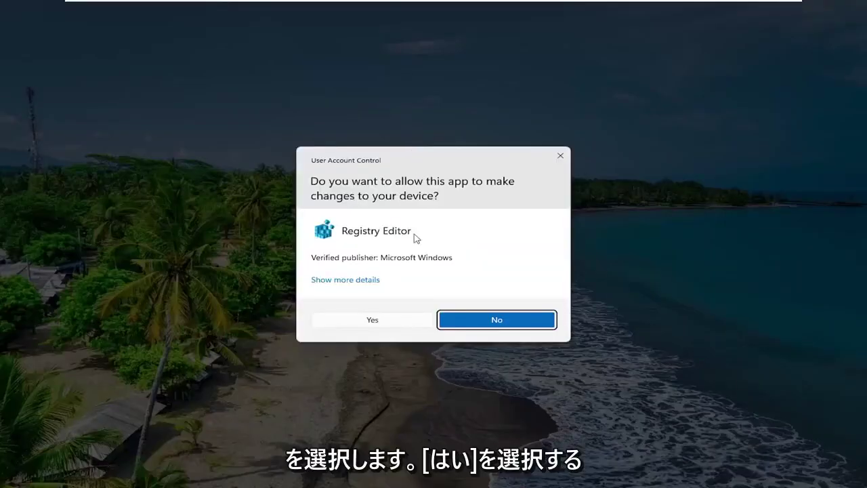
- Approve the permission prompt, select Computer, and preview the Export dialog without saving
click(355, 321)
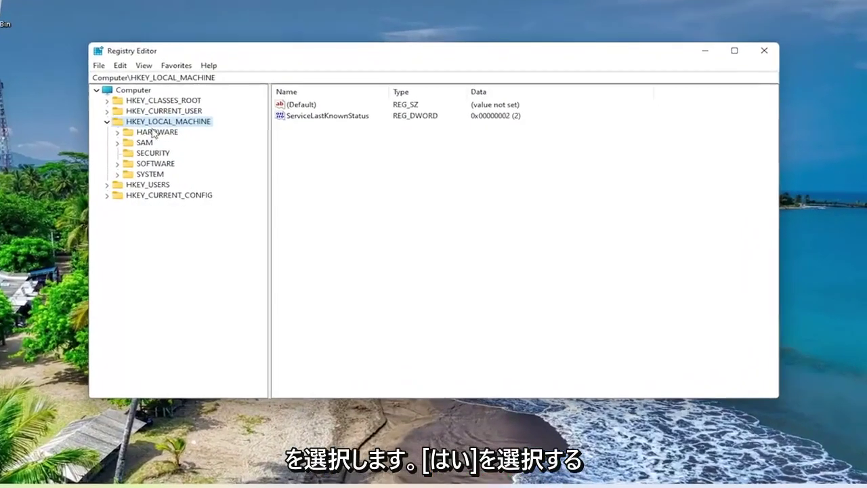
click(129, 126)
click(153, 97)
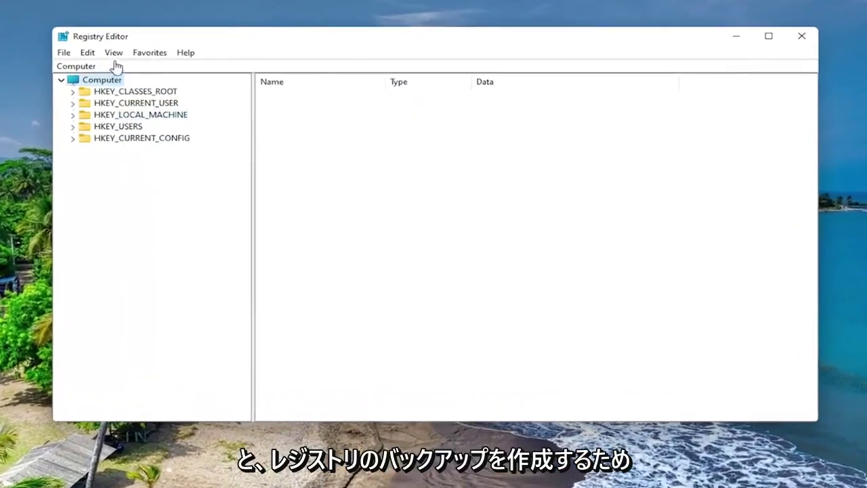
click(63, 54)
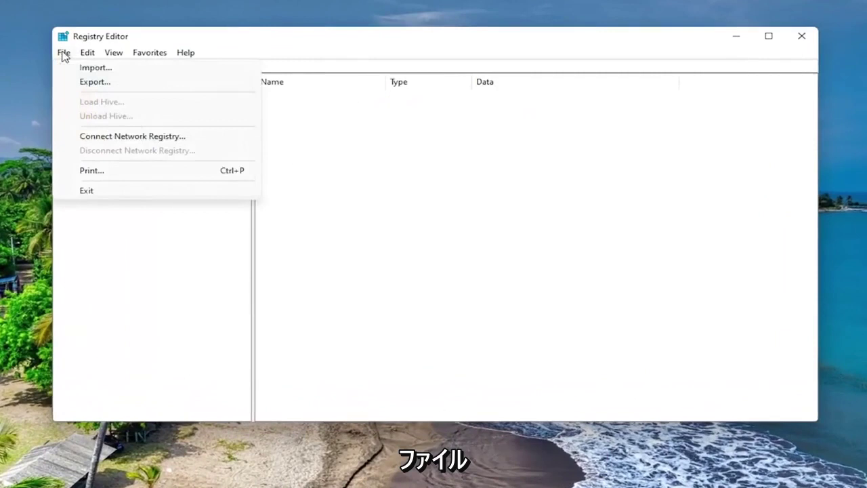
click(84, 83)
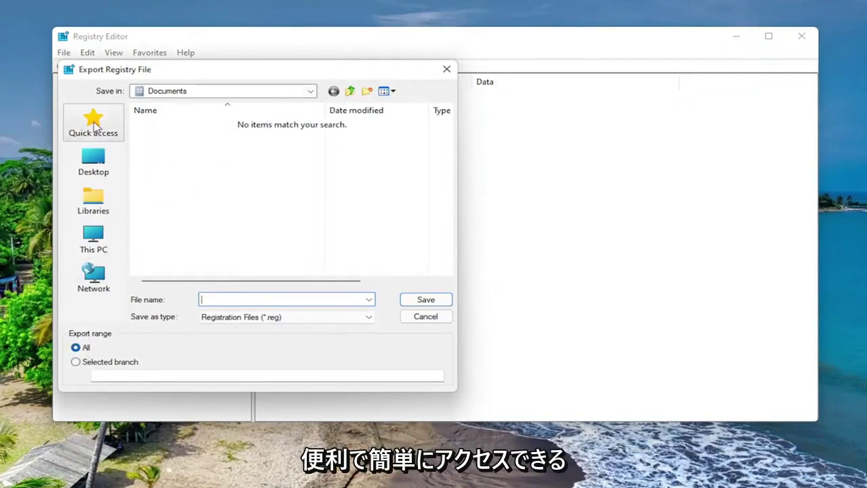
click(447, 69)
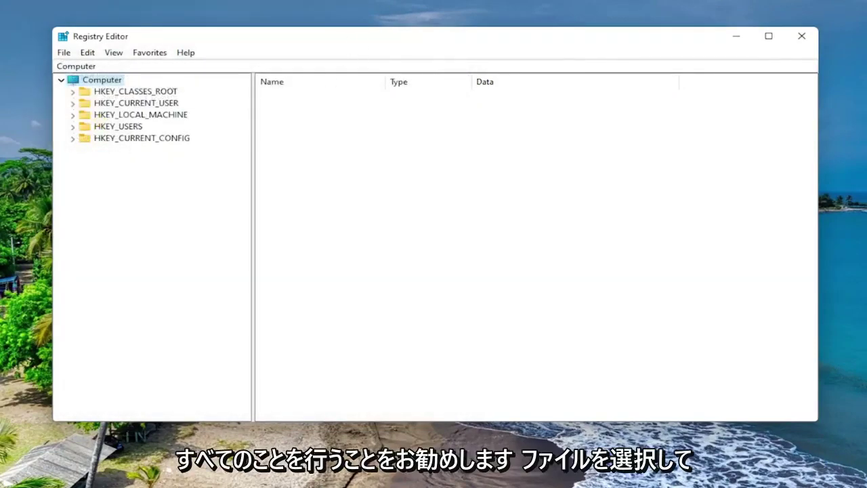
- Preview the registry Import dialog, cancel it, and close Registry Editor
click(64, 52)
click(95, 79)
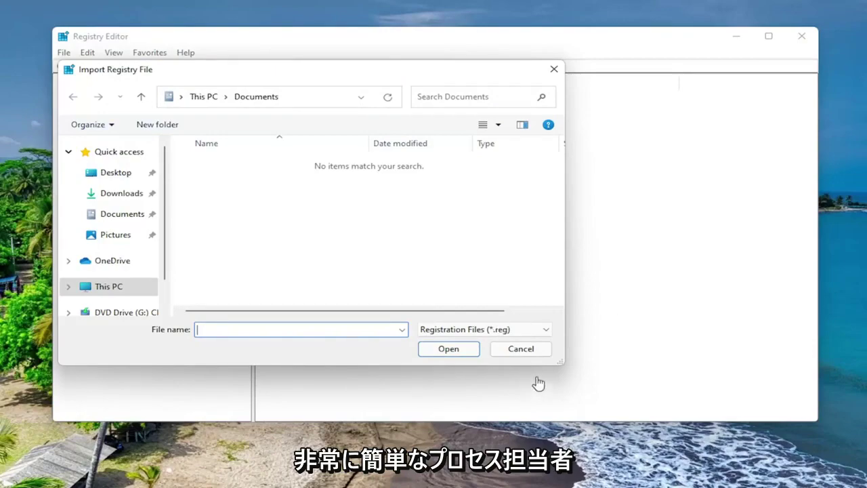
click(525, 351)
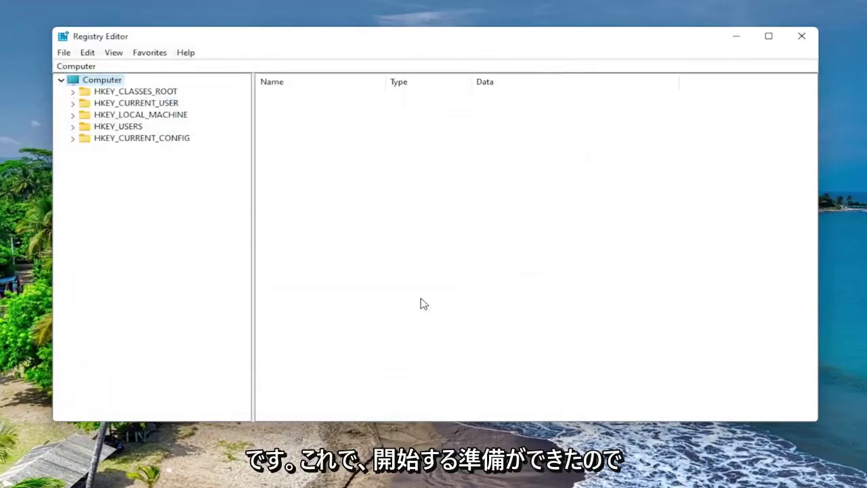
click(801, 36)
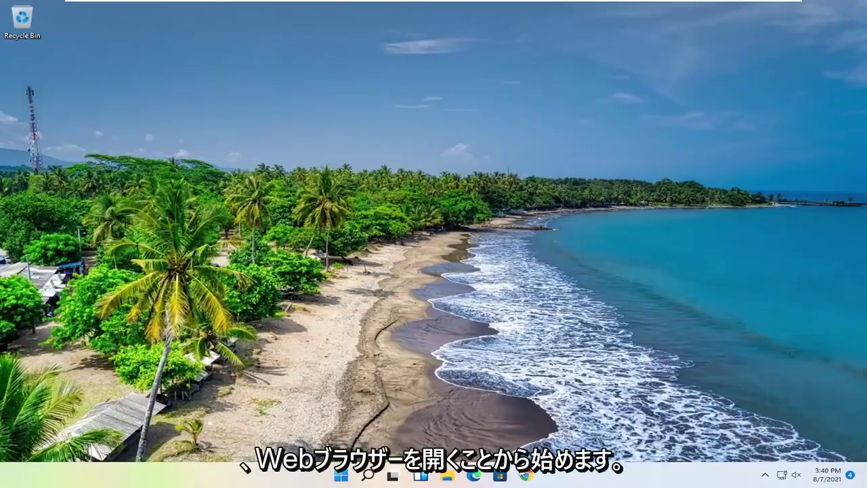
- Search Google Chrome for 'regsofts registry repair'
click(526, 476)
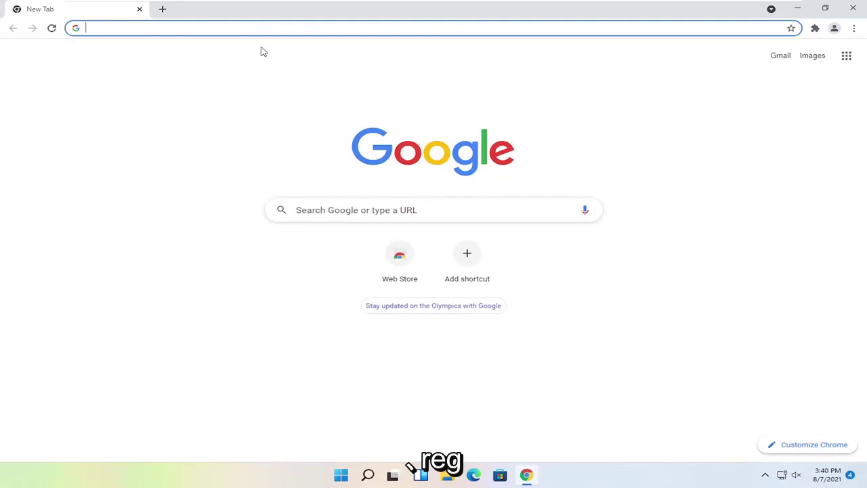
text(reg)
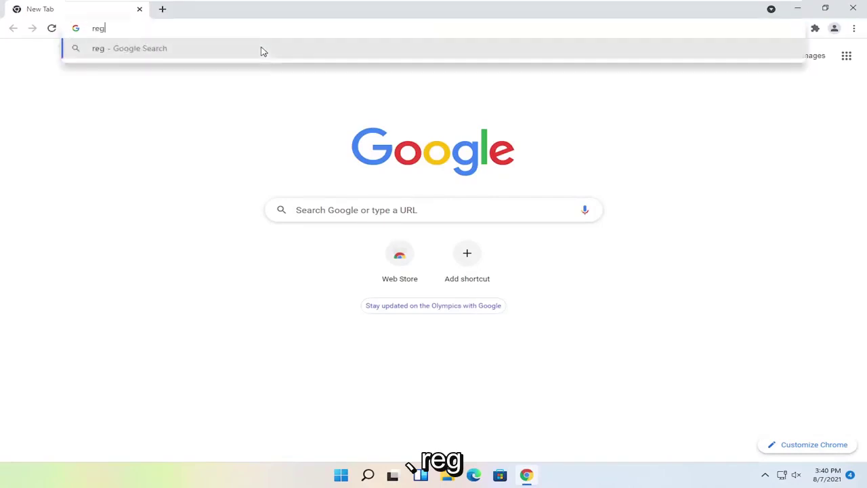
text(sof)
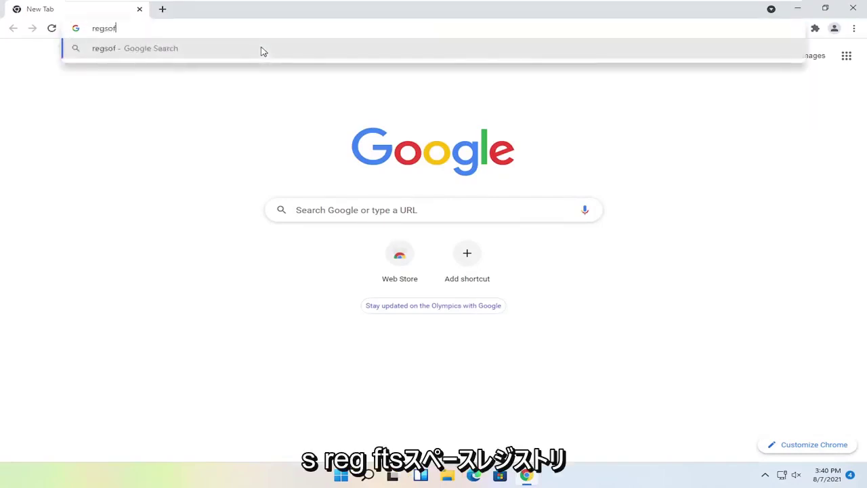
text(ts regis)
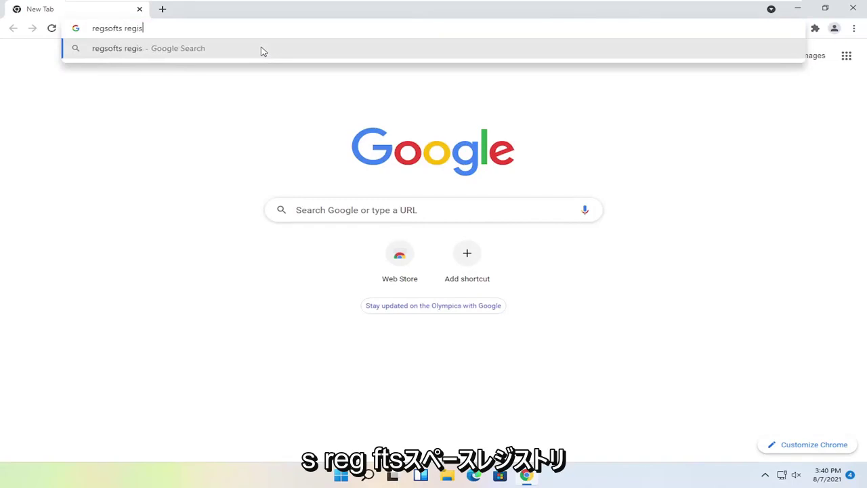
text(try repair)
key(Return)
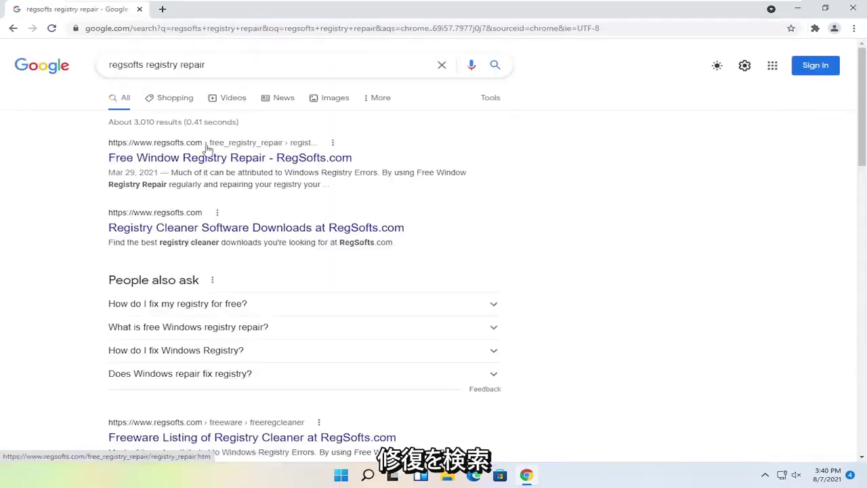
- Download RegpairSetup.exe from the RegSofts Free Window Registry Repair page and run it
click(126, 160)
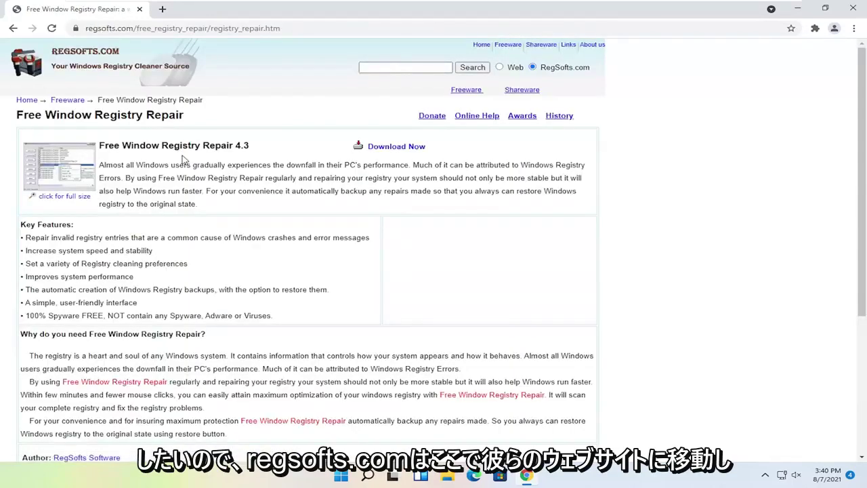
click(389, 152)
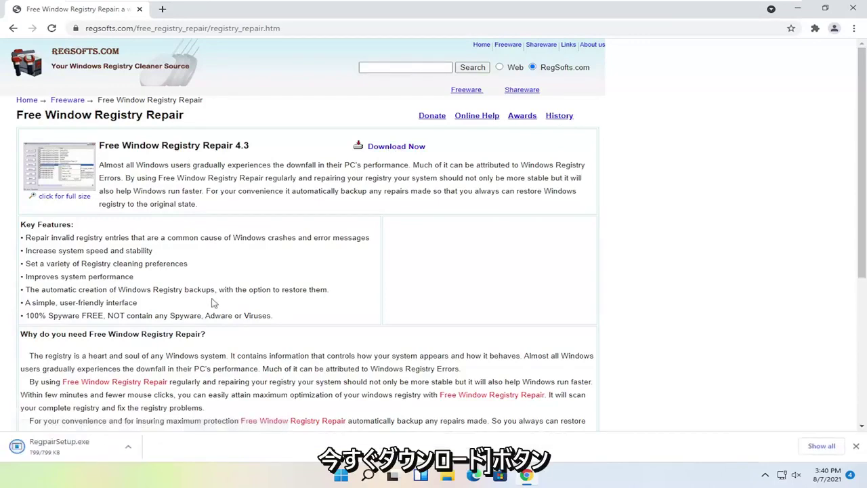
click(77, 453)
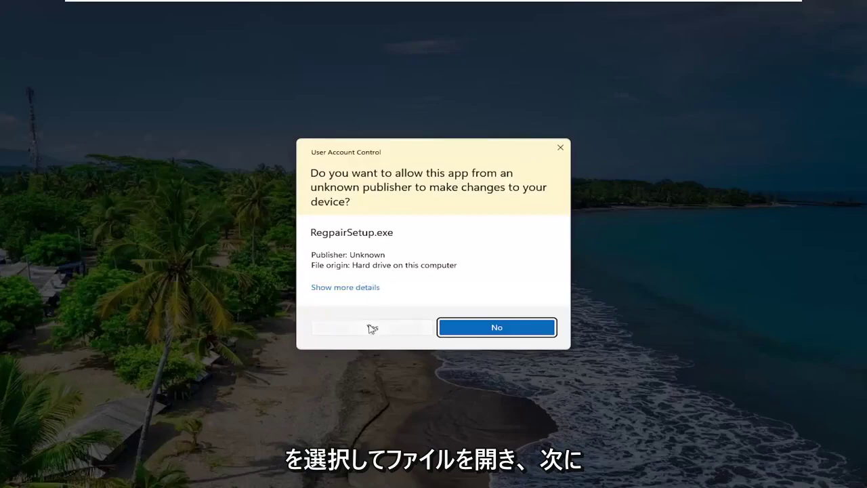
- Install Free Window Registry Repair with default folder and program group, then launch it
click(369, 327)
click(796, 10)
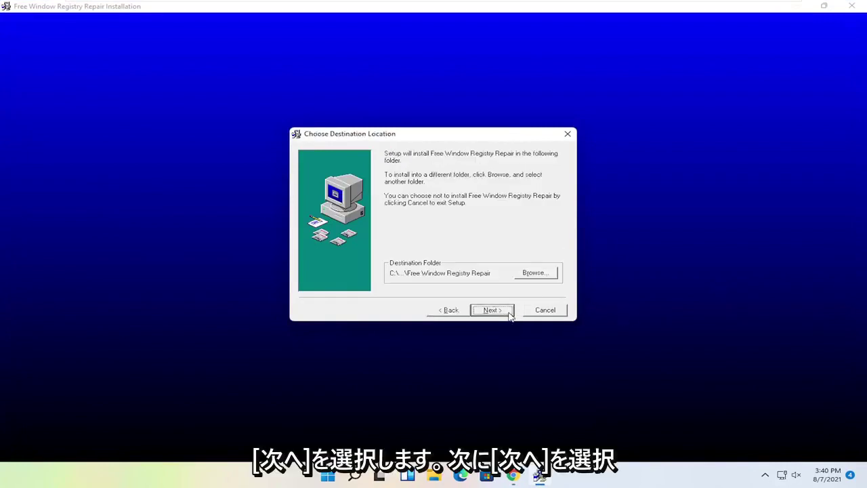
click(505, 314)
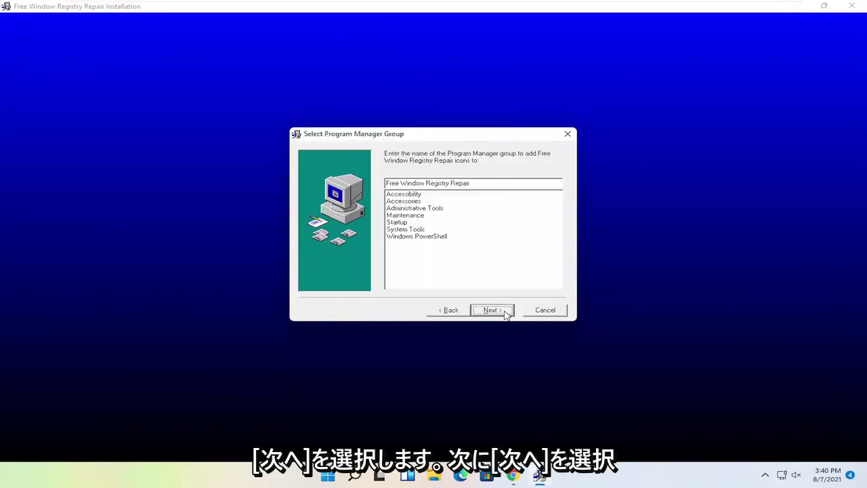
click(505, 315)
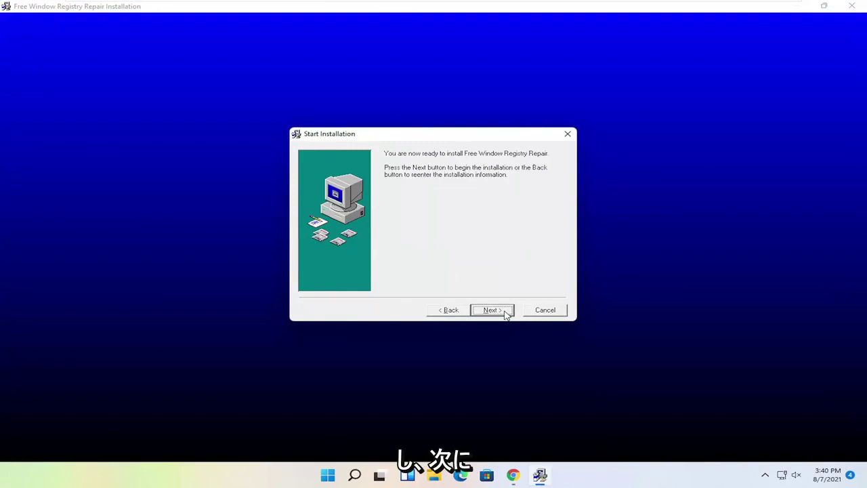
click(505, 313)
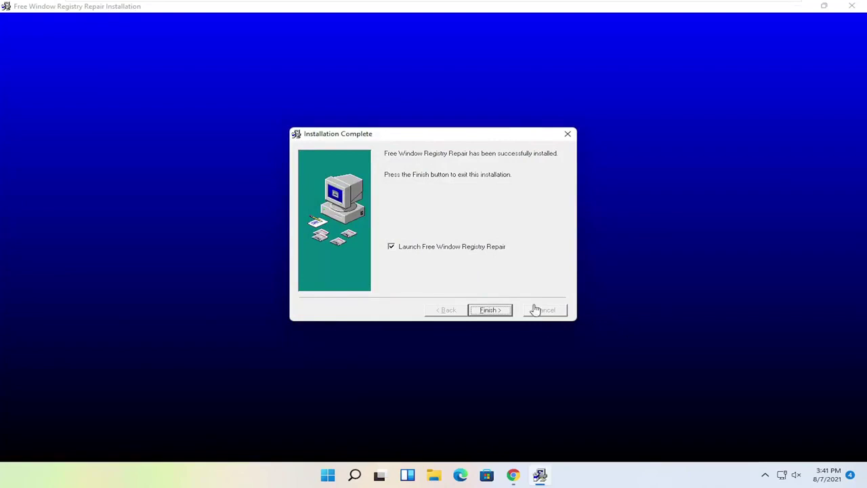
click(495, 314)
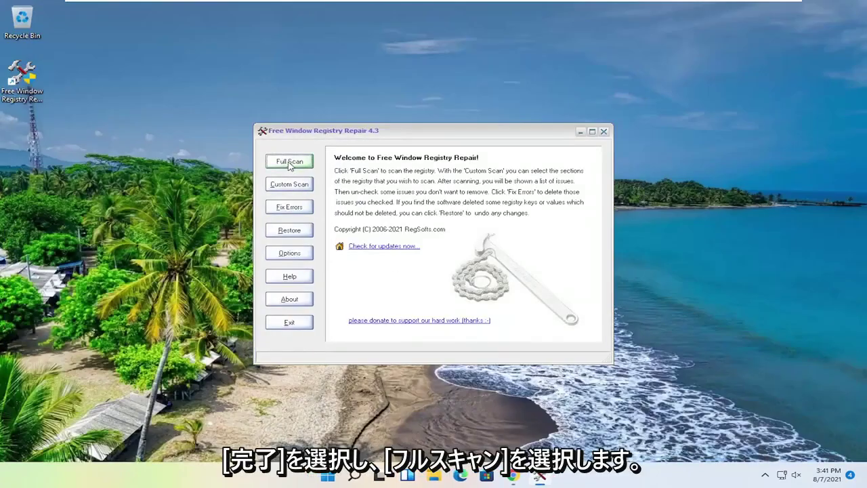
- Run a Full Scan, fix all 130 registry errors found, and close the program
click(290, 164)
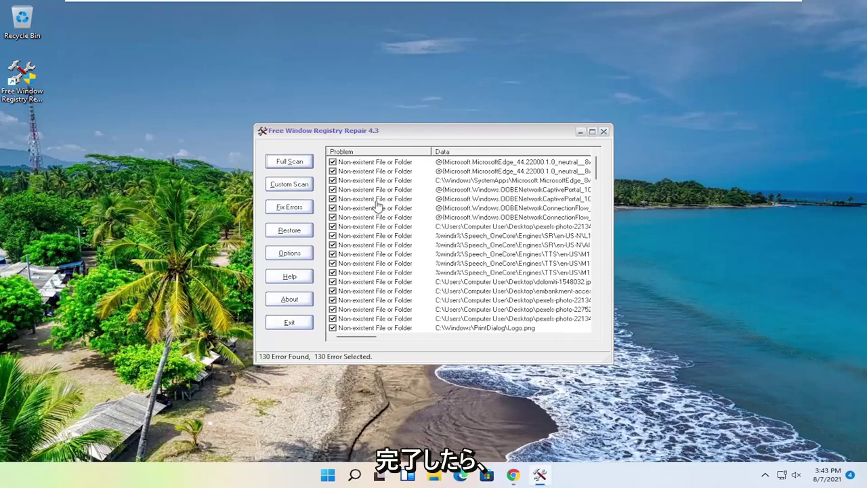
click(293, 210)
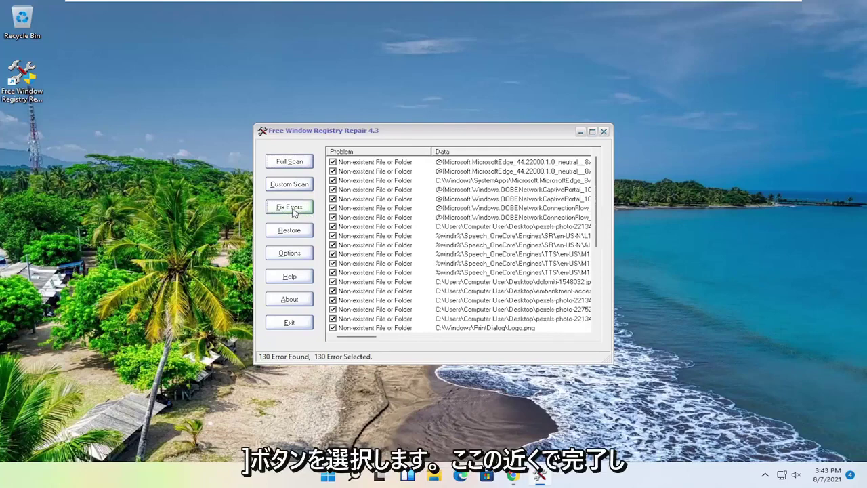
click(603, 131)
right_click(341, 476)
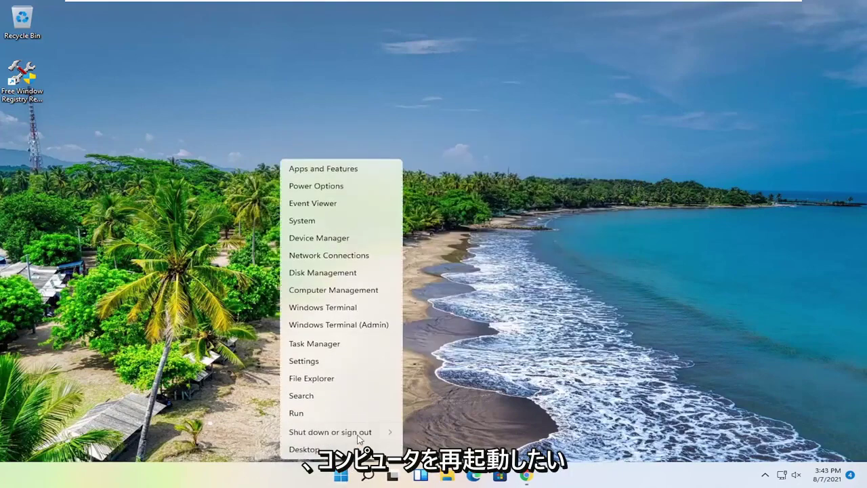
key(Escape)
mouse_move(367, 474)
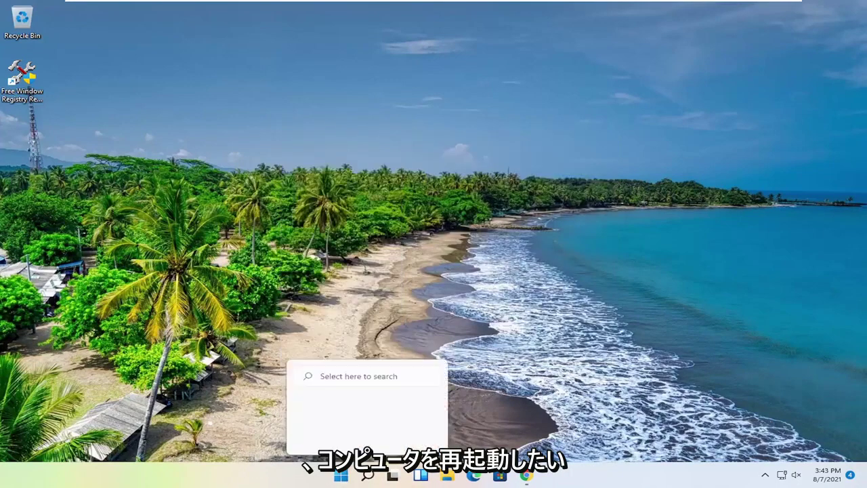